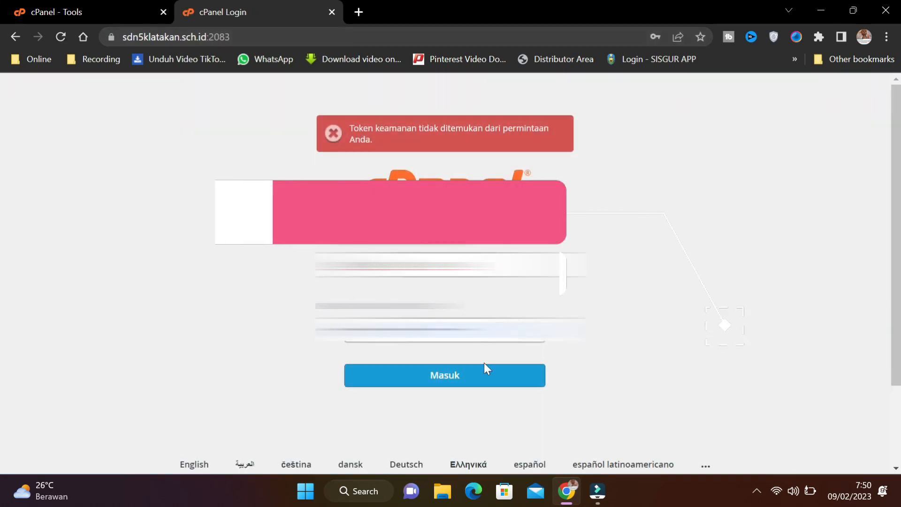
Log in to cPanel with the filled-in credentials and open the File Manager.
{"action": "left_click", "coordinate": [471, 376]}
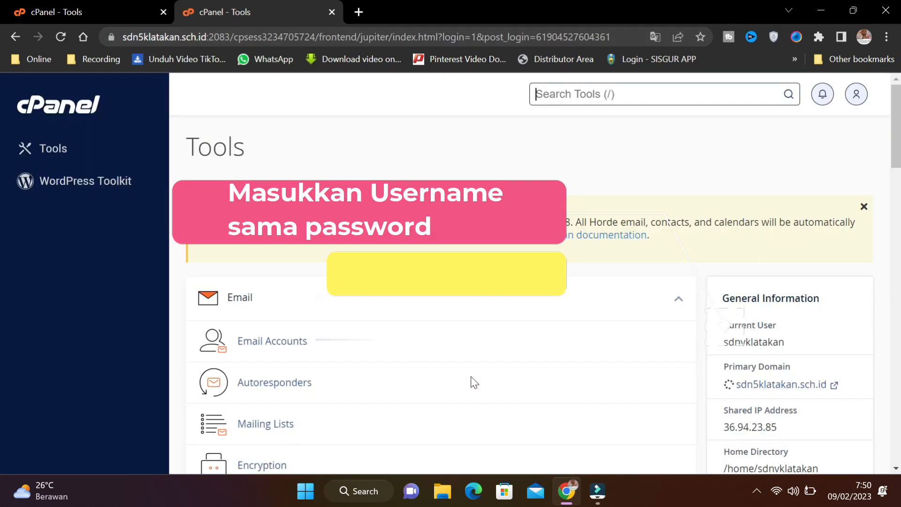
{"action": "scroll", "coordinate": [281, 281], "scroll_direction": "down", "scroll_amount": 6}
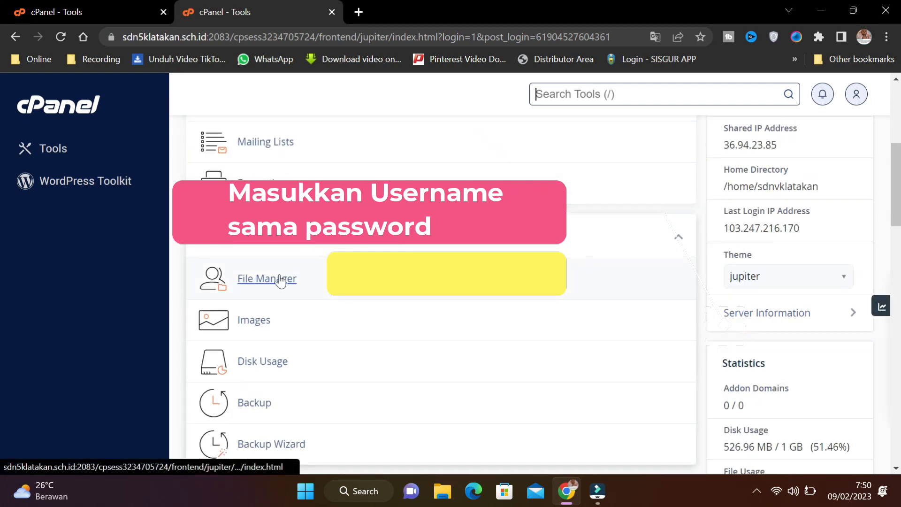
{"action": "left_click", "coordinate": [281, 280]}
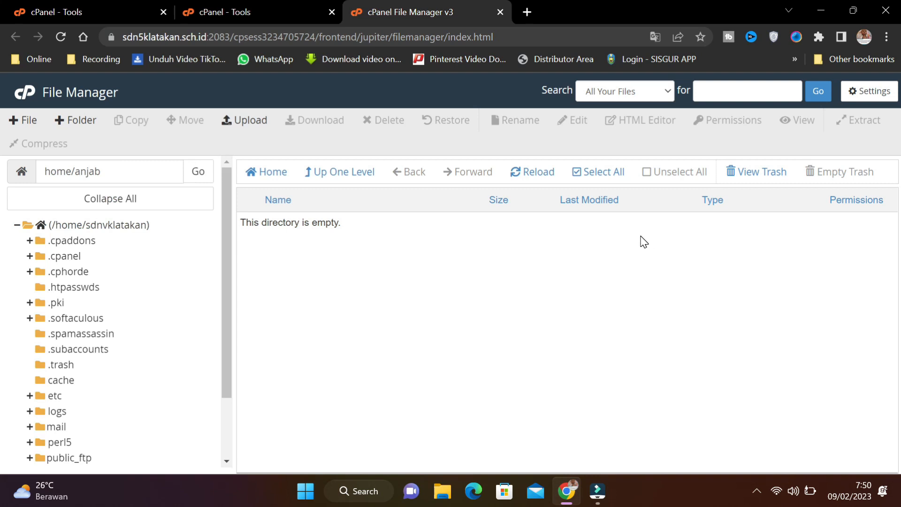
Open the public_html folder of the hosting account to list its contents.
{"action": "scroll", "coordinate": [178, 235], "scroll_direction": "down", "scroll_amount": 1}
{"action": "scroll", "coordinate": [174, 247], "scroll_direction": "down", "scroll_amount": 1}
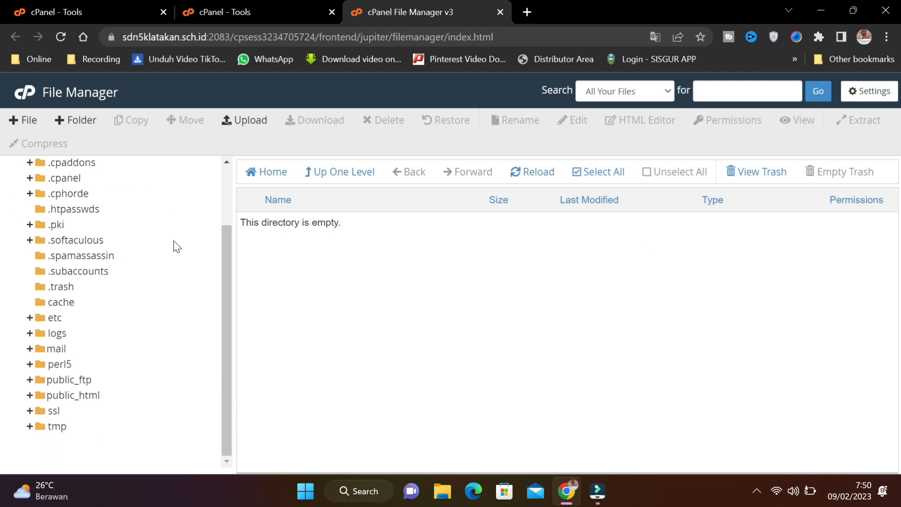
{"action": "left_click", "coordinate": [73, 400]}
{"action": "scroll", "coordinate": [421, 341], "scroll_direction": "down", "scroll_amount": 1}
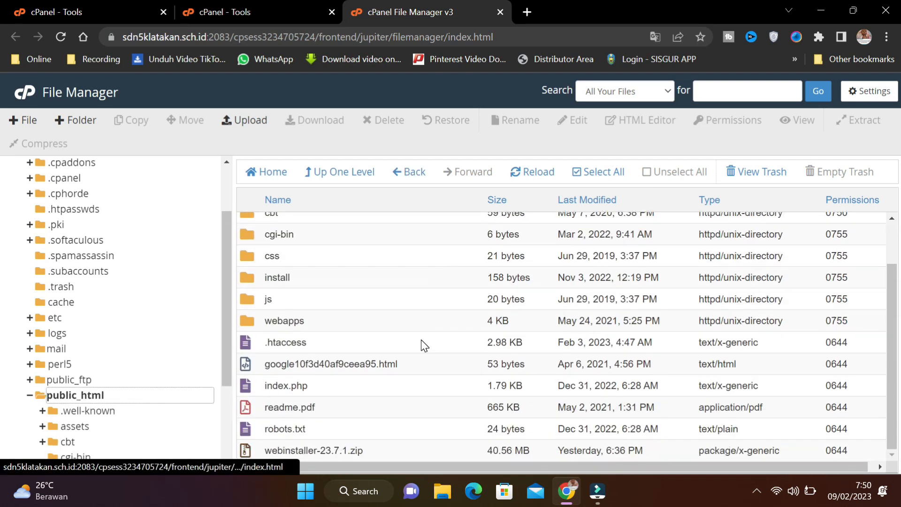
Move the install folder inside public_html to the trash.
{"action": "scroll", "coordinate": [423, 342], "scroll_direction": "up", "scroll_amount": 1}
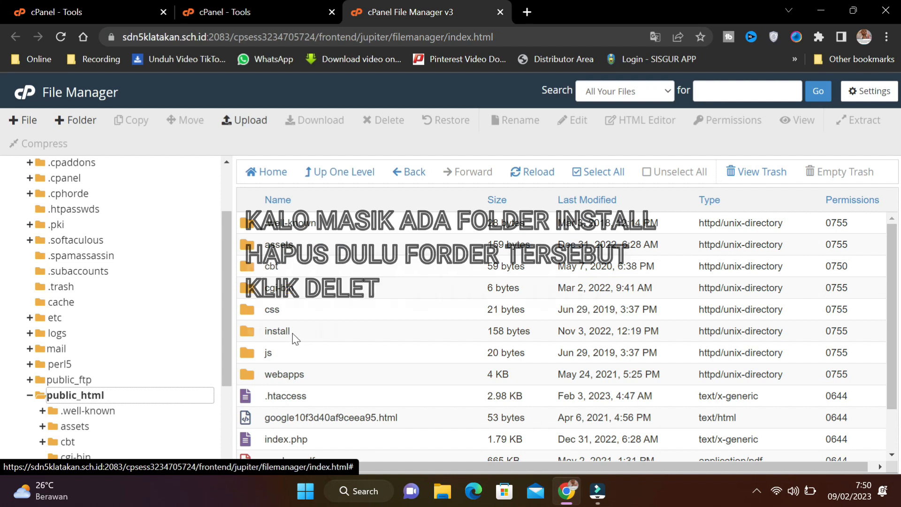
{"action": "scroll", "coordinate": [287, 329], "scroll_direction": "down", "scroll_amount": 1}
{"action": "left_click", "coordinate": [259, 286]}
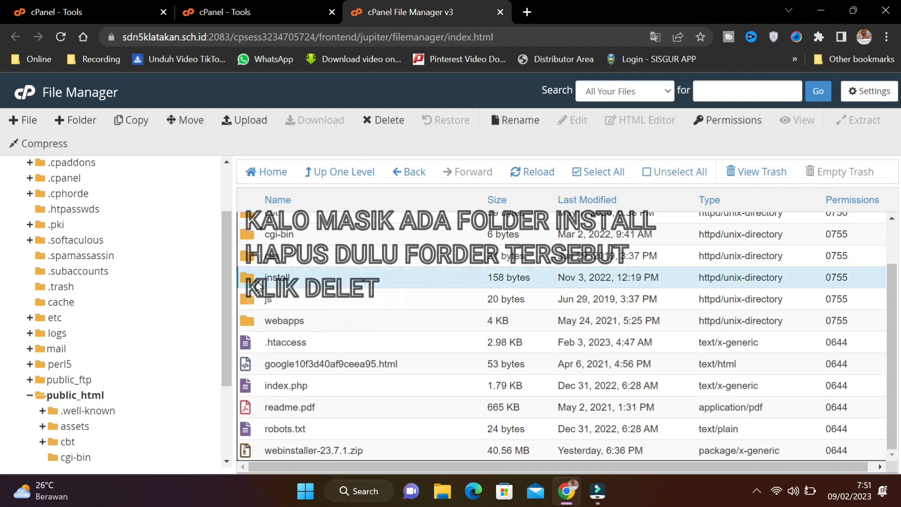
{"action": "key", "text": "Delete"}
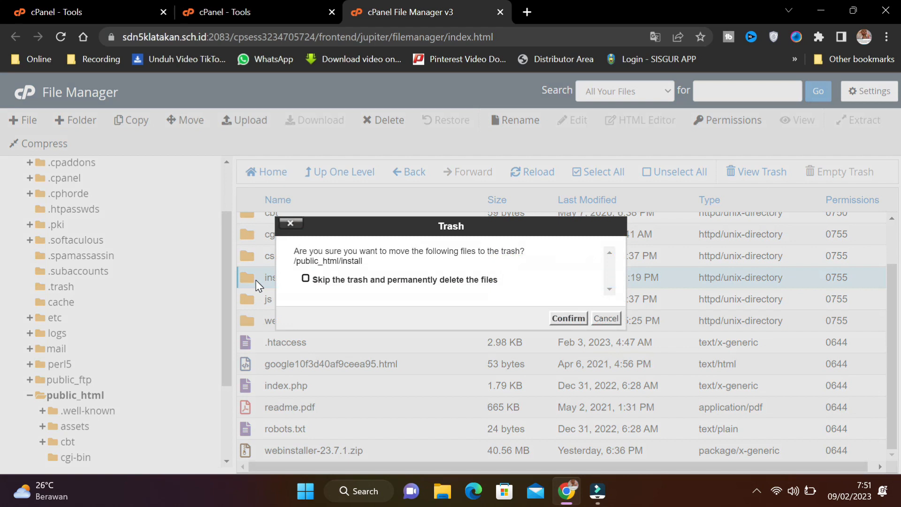
{"action": "left_click", "coordinate": [557, 319]}
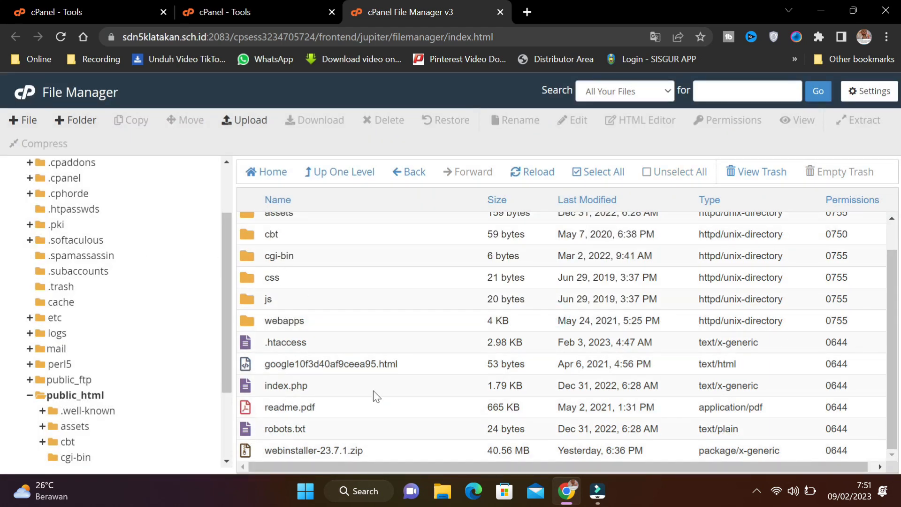
Extract webinstaller-23.7.1.zip into /public_html and close the extraction results.
{"action": "left_click", "coordinate": [256, 453]}
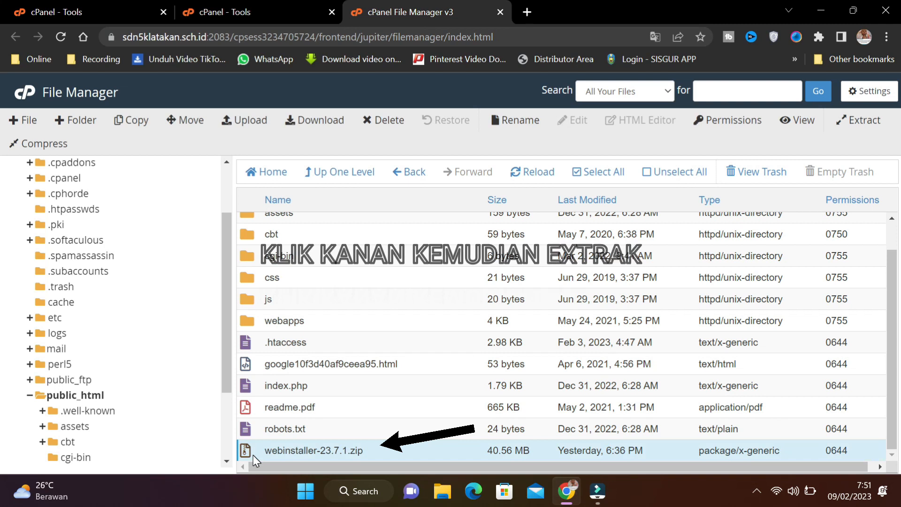
{"action": "right_click", "coordinate": [252, 455]}
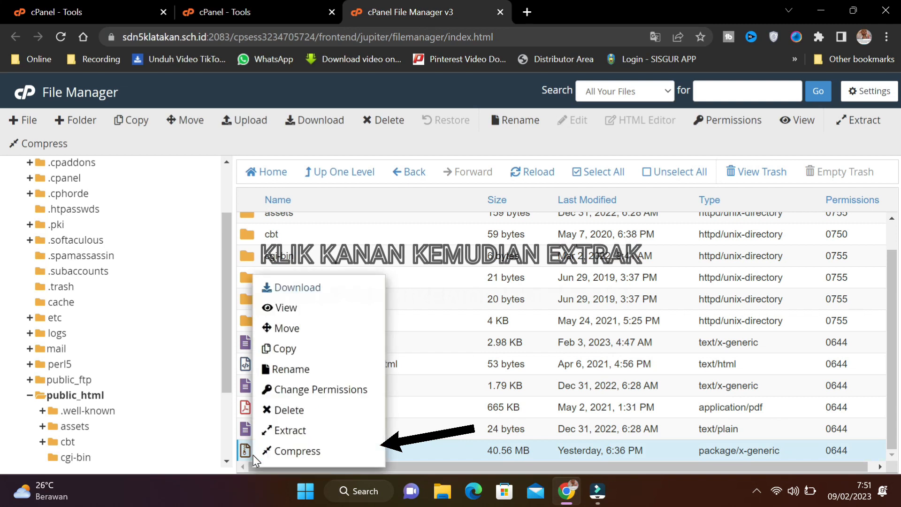
{"action": "left_click", "coordinate": [318, 430]}
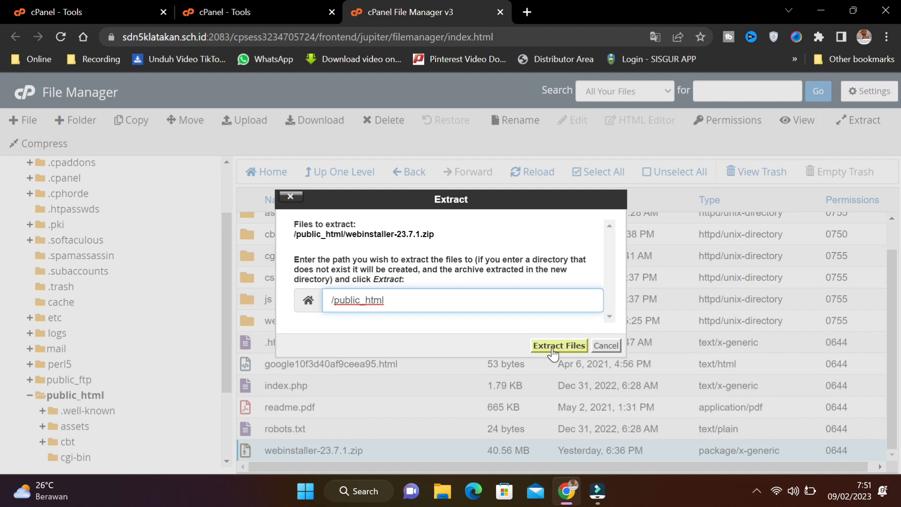
{"action": "left_click", "coordinate": [553, 347]}
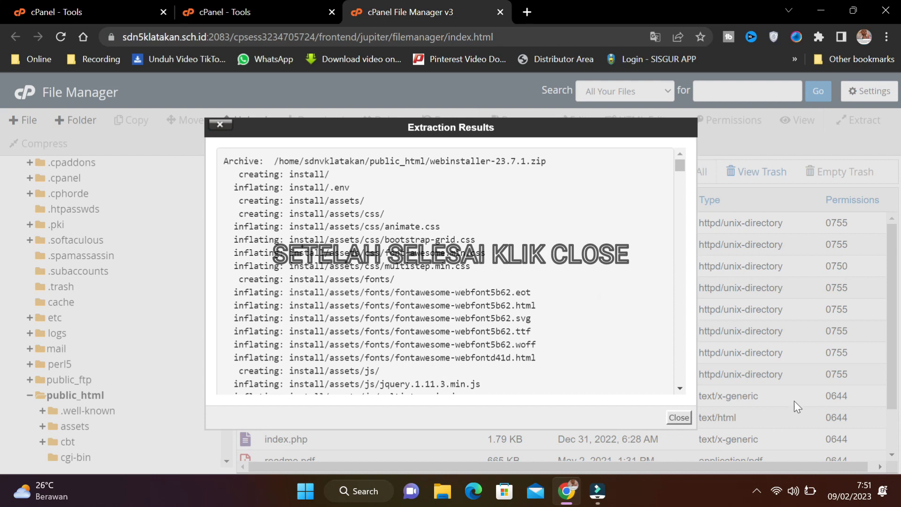
{"action": "left_click", "coordinate": [689, 419]}
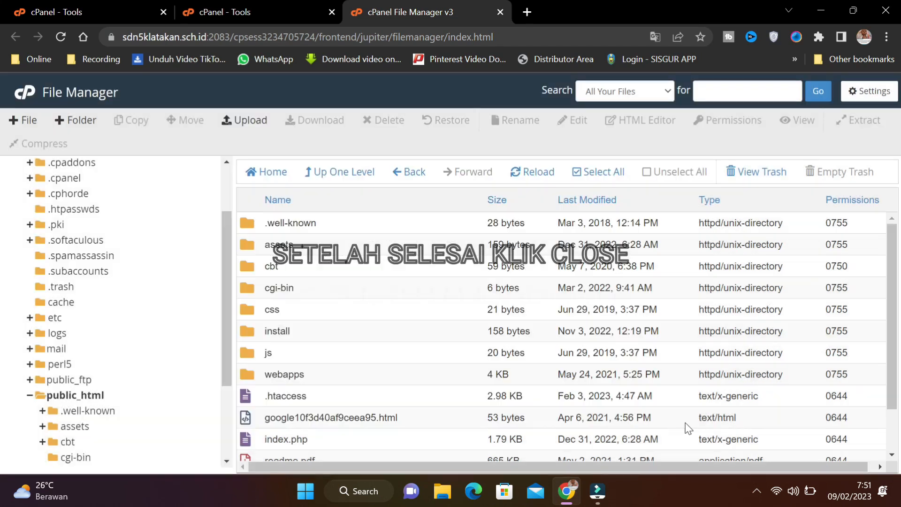
Load the website installer at sdn5klatakan.sch.id/install in a new browser tab.
{"action": "left_click", "coordinate": [527, 12]}
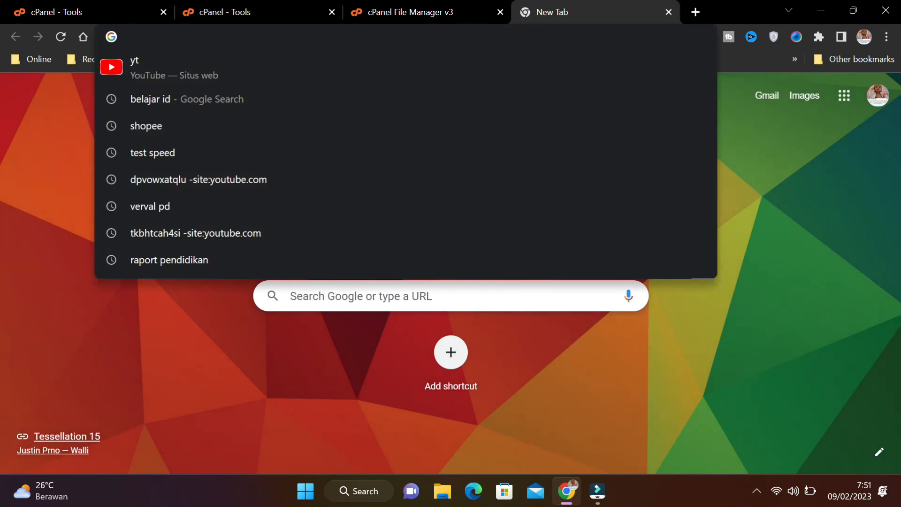
{"action": "type", "text": "sdn"}
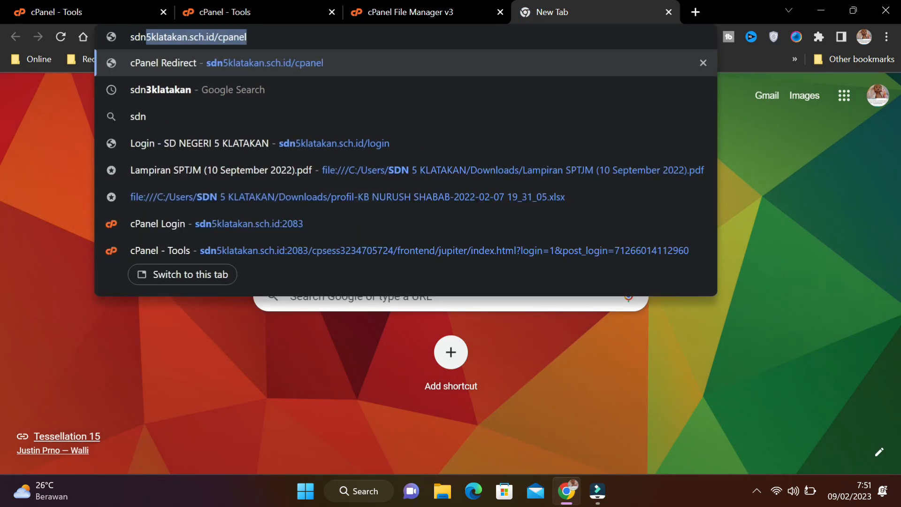
{"action": "key", "text": "Right"}
{"action": "key", "text": "BackSpace"}
{"action": "key", "text": "BackSpace"}
{"action": "key", "text": "BackSpace"}
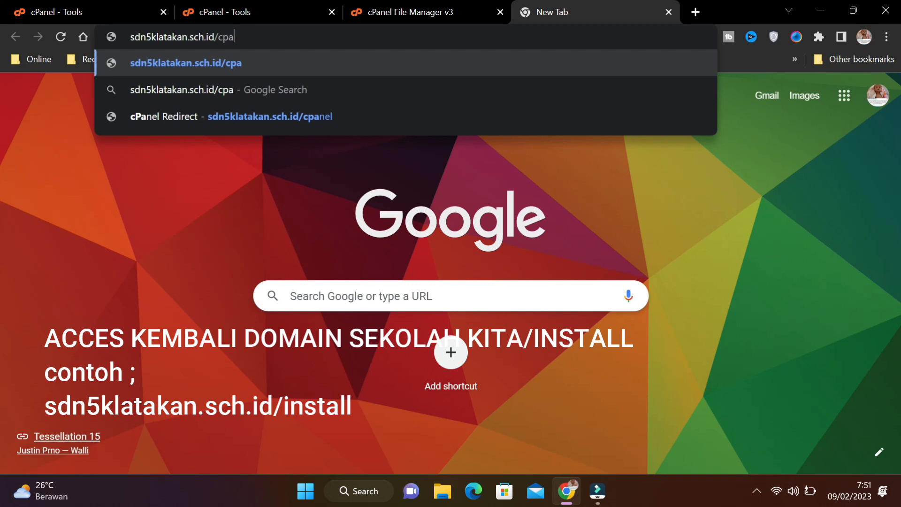
{"action": "key", "text": "BackSpace"}
{"action": "key", "text": "BackSpace"}
{"action": "key", "text": "BackSpace"}
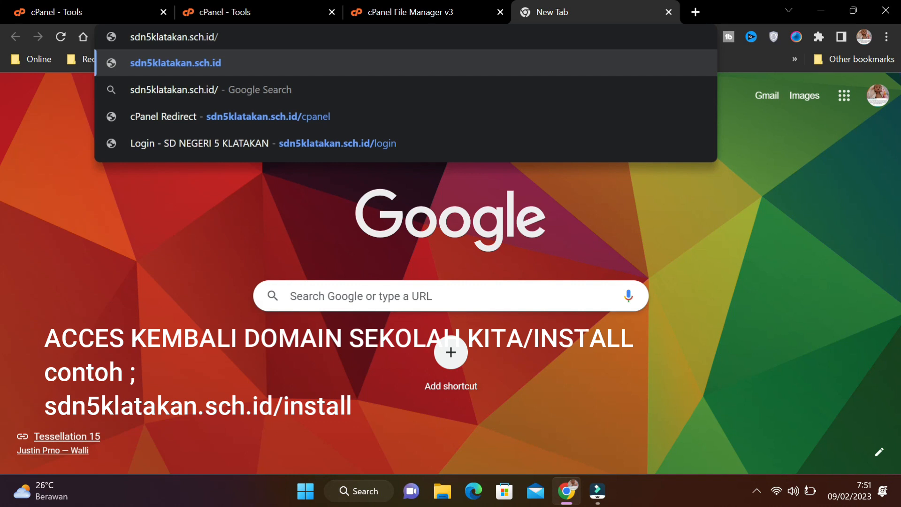
{"action": "type", "text": "install"}
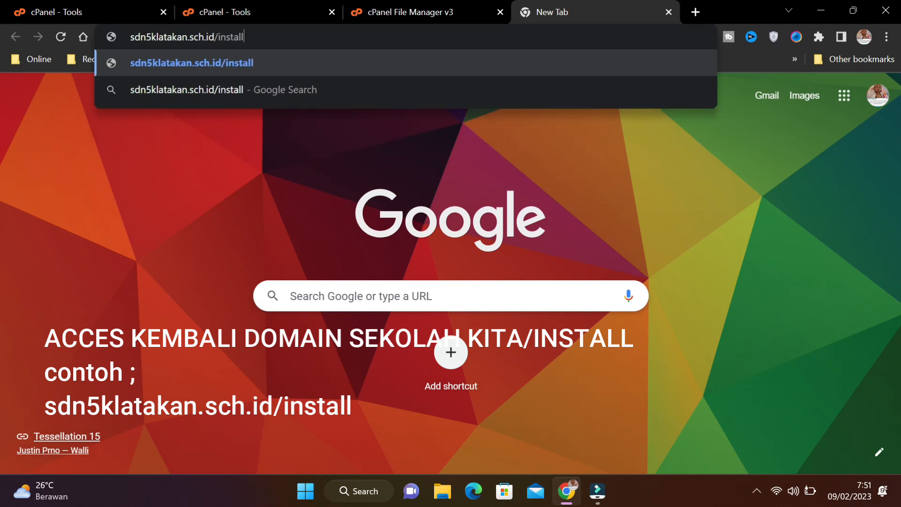
{"action": "key", "text": "Return"}
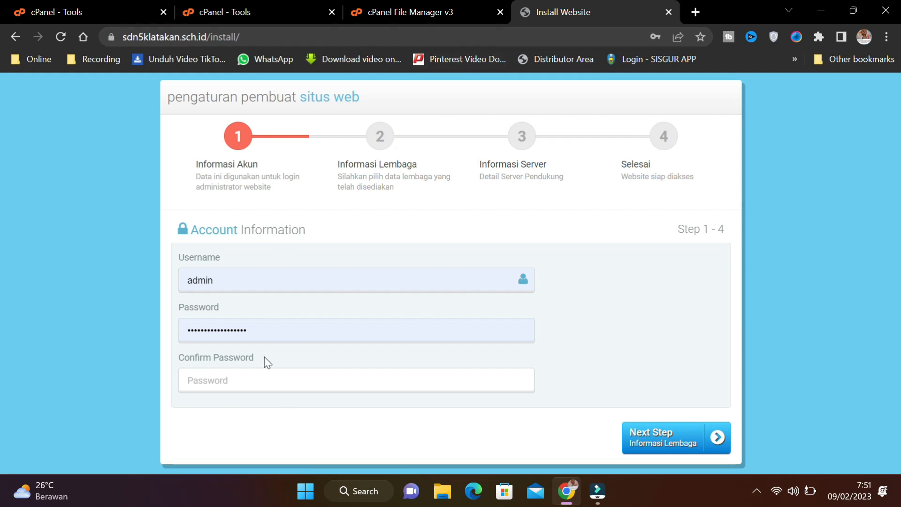
Enter the website login password again in the Confirm Password field and continue to Informasi Lembaga.
{"action": "left_click", "coordinate": [265, 380]}
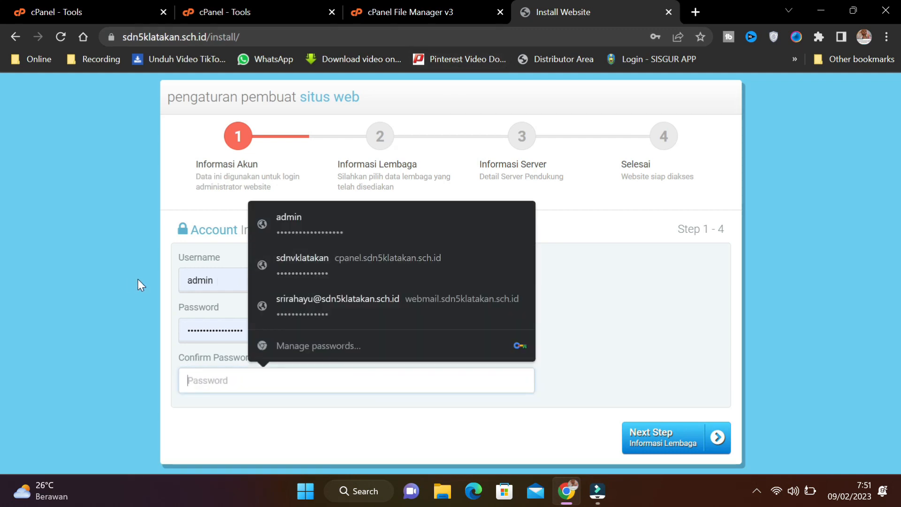
{"action": "type", "text": "••"}
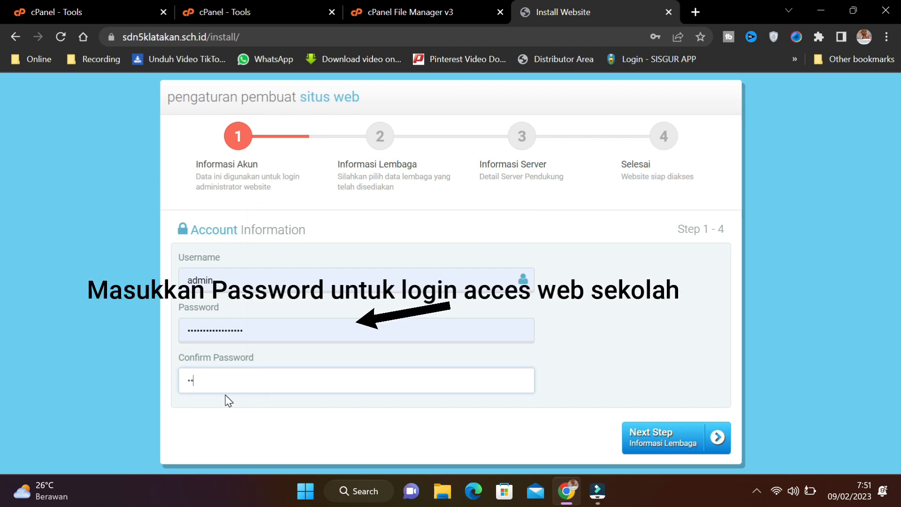
{"action": "type", "text": "••••••••••••••"}
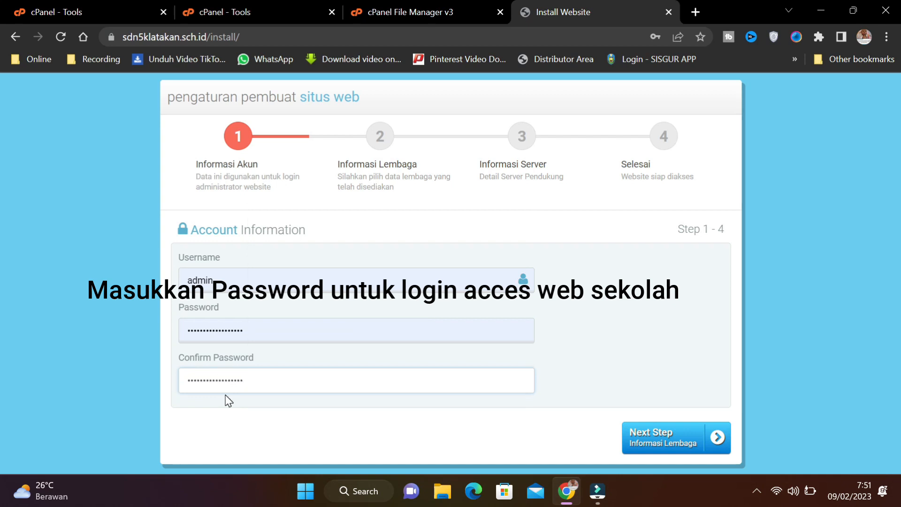
{"action": "left_click_drag", "start_coordinate": [263, 381], "coordinate": [42, 380]}
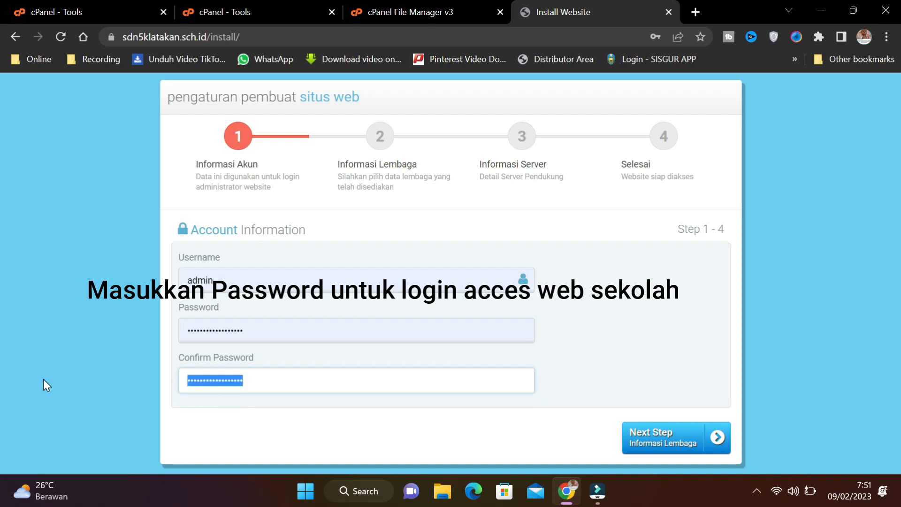
{"action": "type", "text": "•••••••••••••••"}
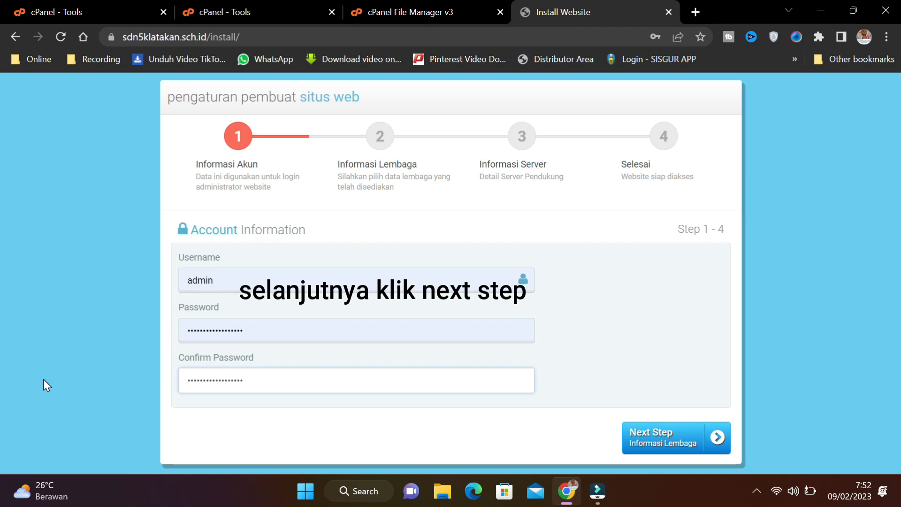
{"action": "left_click", "coordinate": [683, 437]}
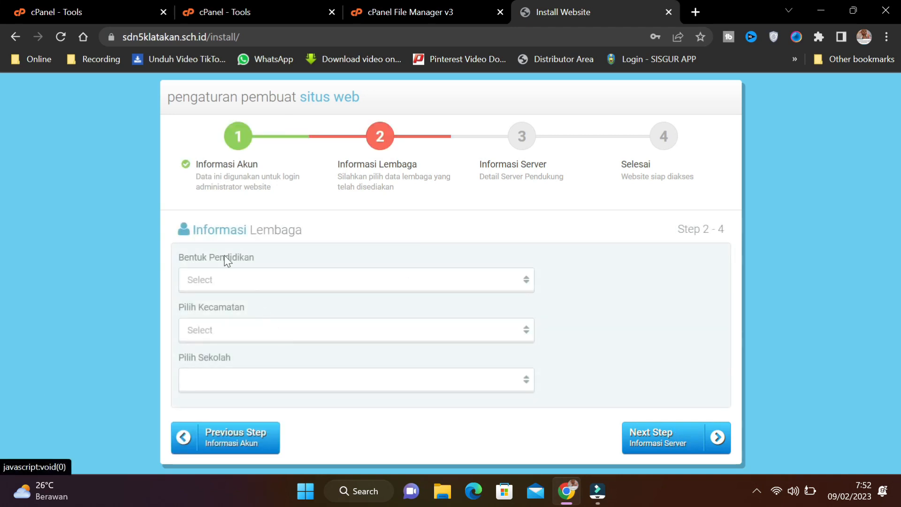
Set the education type to SD, the district to Kec. Kendit and the school to SD NEGERI V KLATAKAN, and continue to Informasi Server.
{"action": "left_click", "coordinate": [234, 280]}
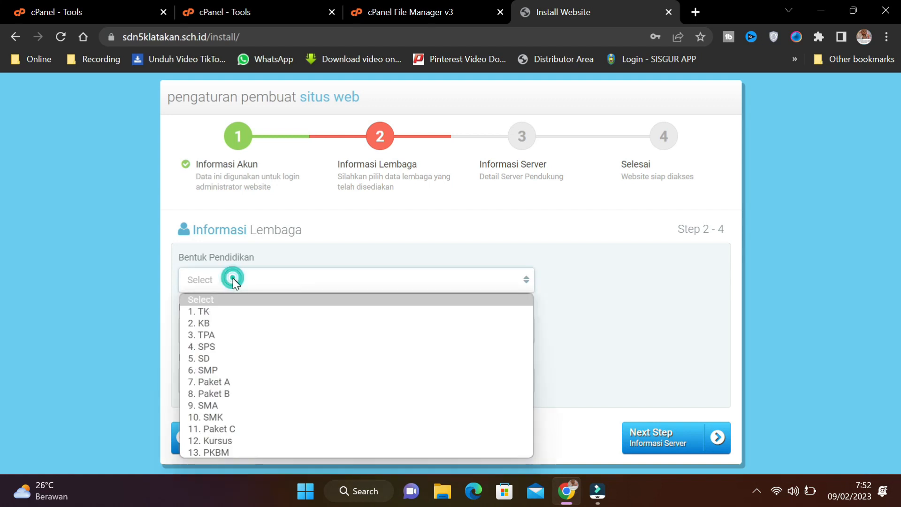
{"action": "left_click", "coordinate": [224, 358]}
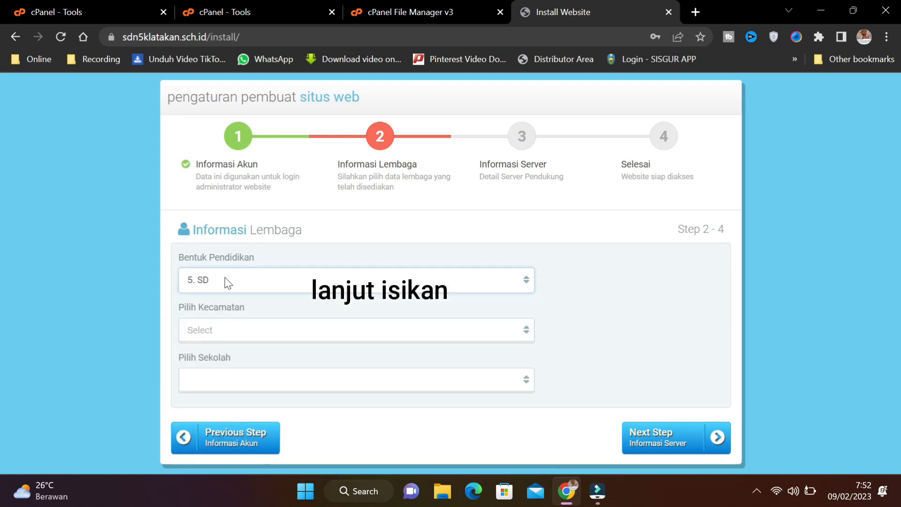
{"action": "left_click", "coordinate": [263, 336]}
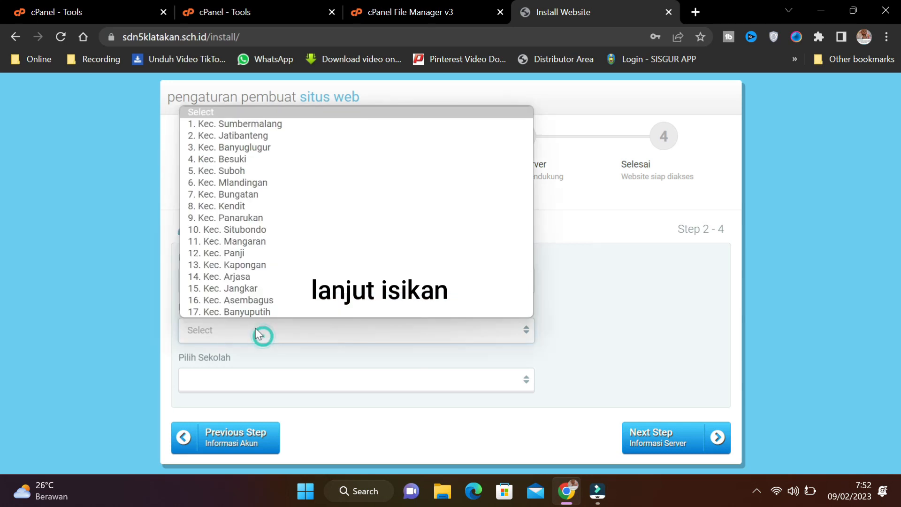
{"action": "left_click", "coordinate": [244, 205]}
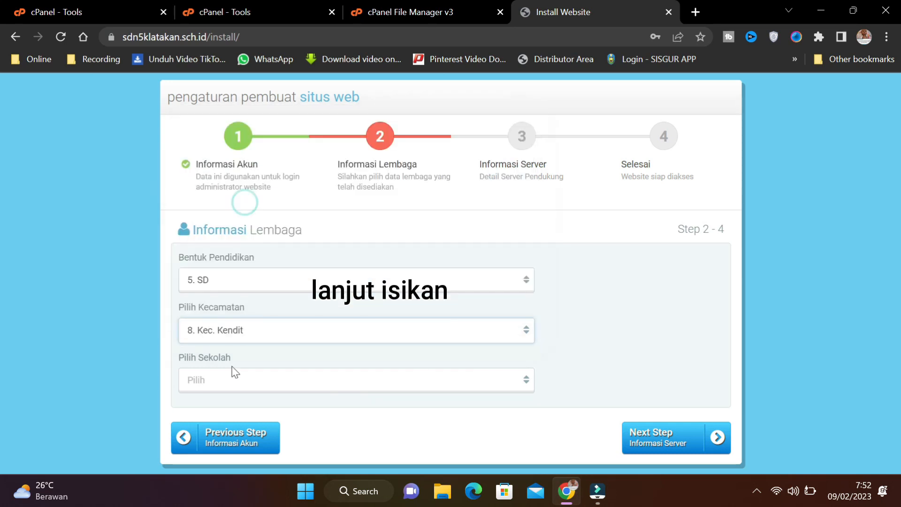
{"action": "left_click", "coordinate": [231, 379]}
{"action": "scroll", "coordinate": [291, 243], "scroll_direction": "down", "scroll_amount": 1}
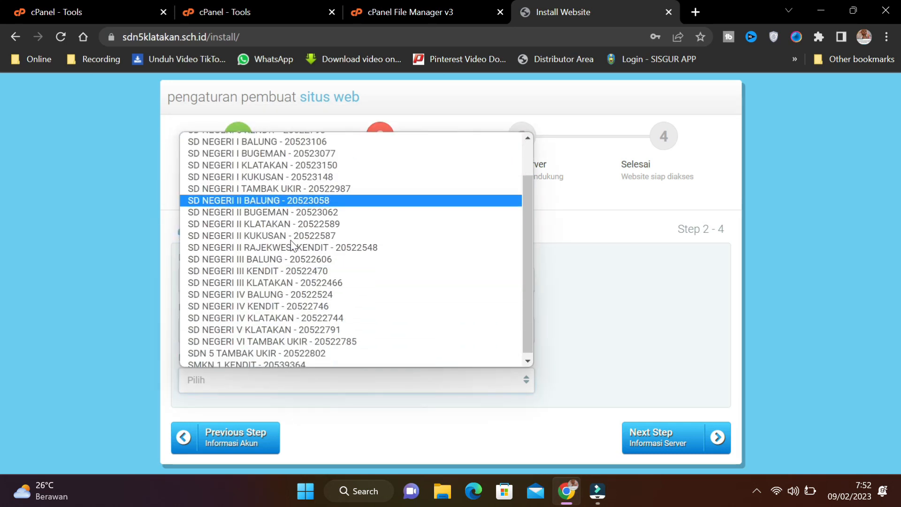
{"action": "left_click", "coordinate": [271, 323]}
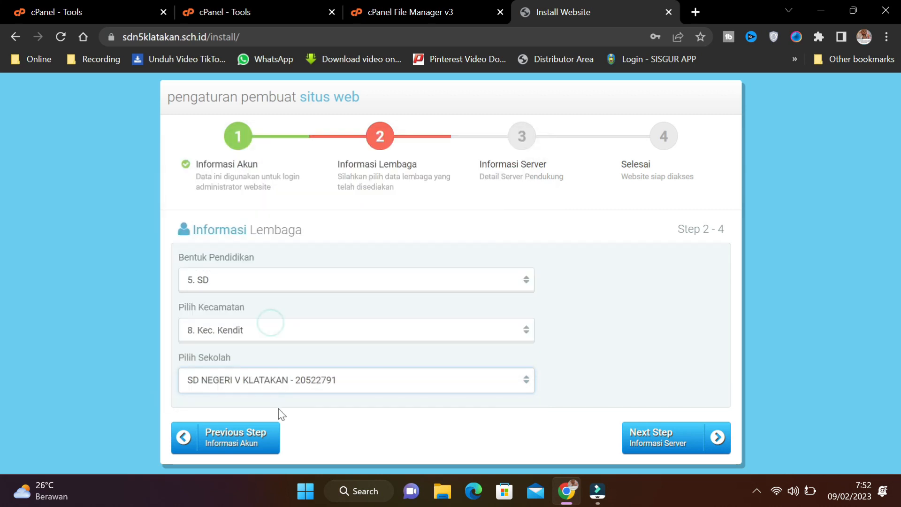
{"action": "scroll", "coordinate": [569, 366], "scroll_direction": "down", "scroll_amount": 4}
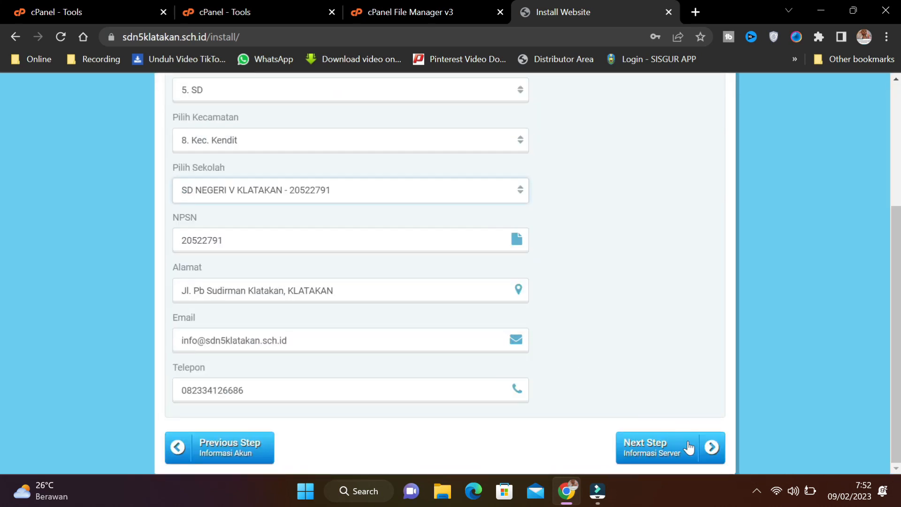
{"action": "left_click", "coordinate": [689, 450]}
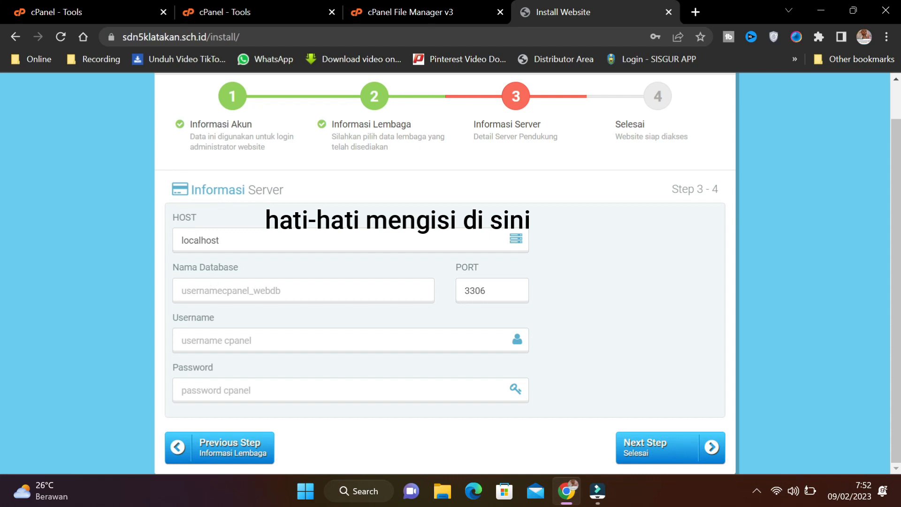
Set the database name for the server connection to sdnvklatakan_webdb.
{"action": "left_click", "coordinate": [291, 295]}
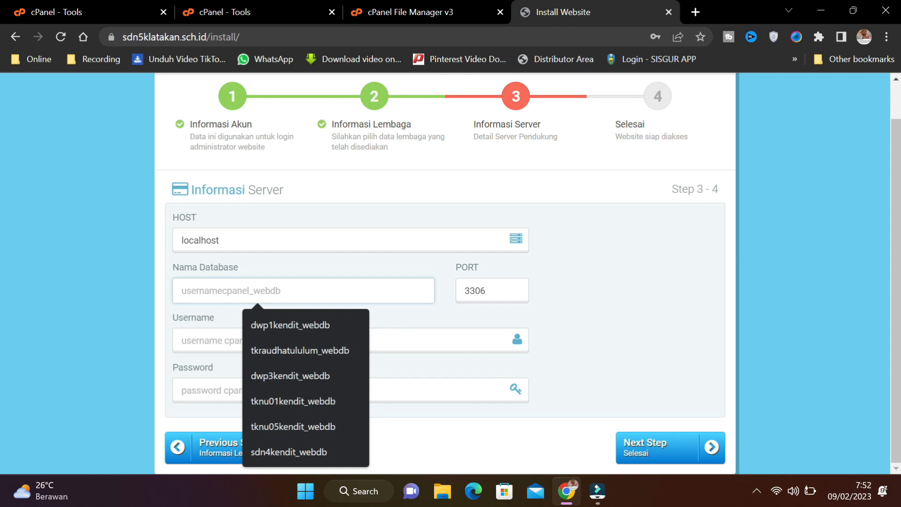
{"action": "type", "text": "sd"}
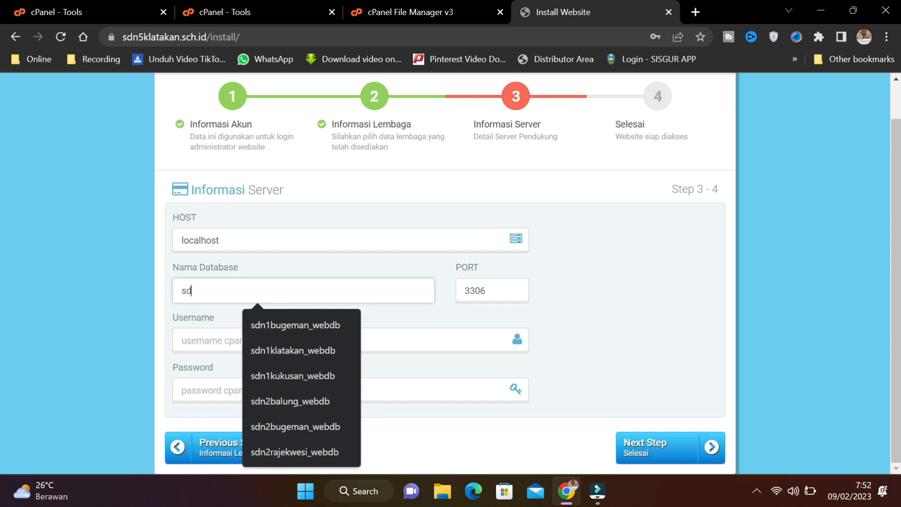
{"action": "type", "text": "nv"}
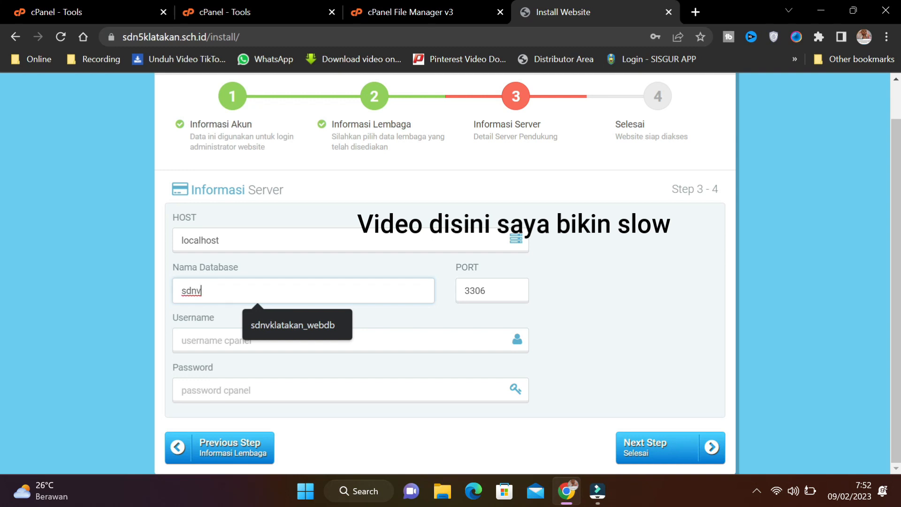
{"action": "left_click", "coordinate": [299, 321]}
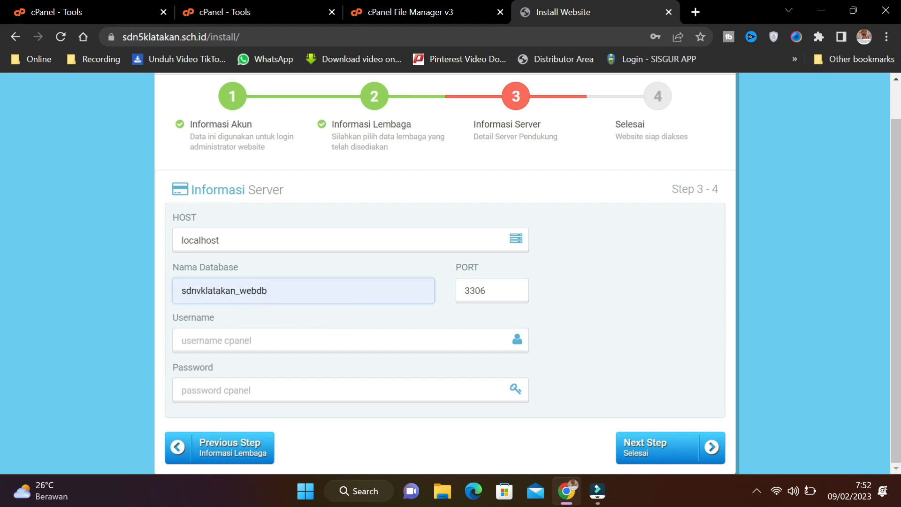
Enter the cPanel username, fill in the saved cPanel password in the Password field, and continue to Selesai.
{"action": "left_click", "coordinate": [291, 340]}
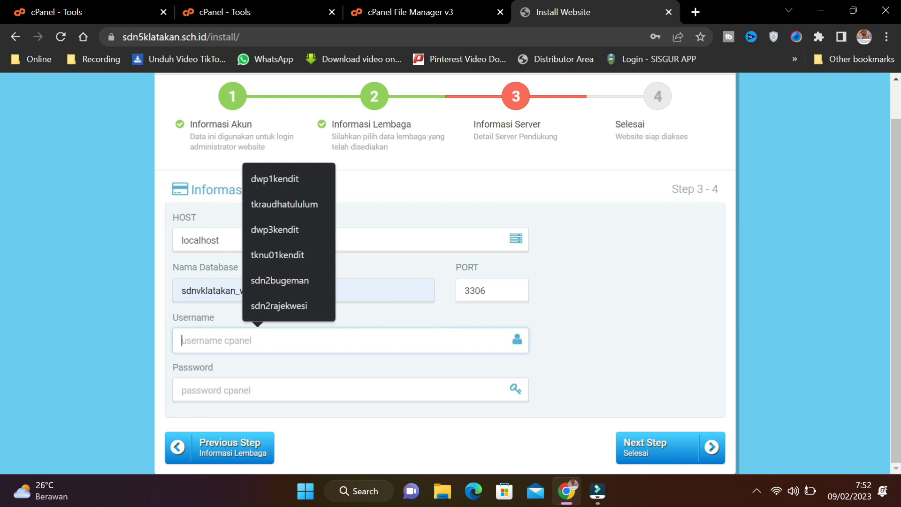
{"action": "type", "text": "sdn"}
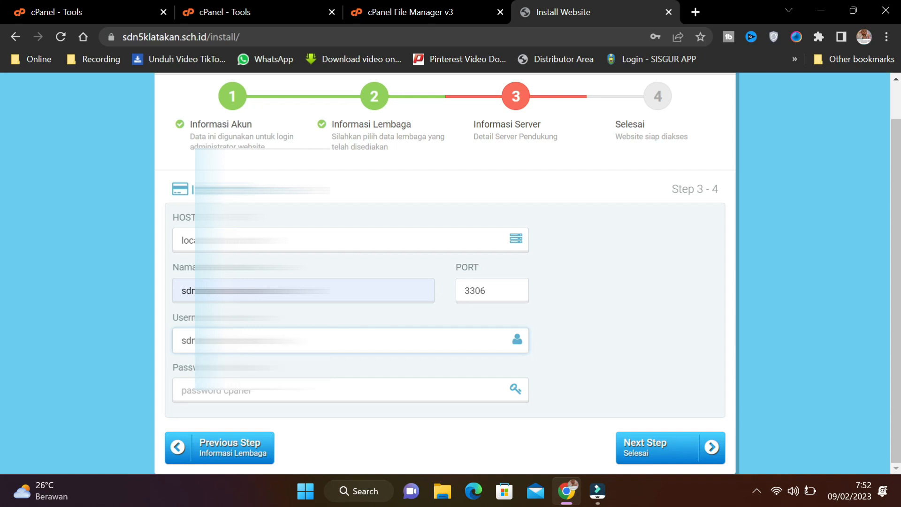
{"action": "left_click", "coordinate": [282, 390]}
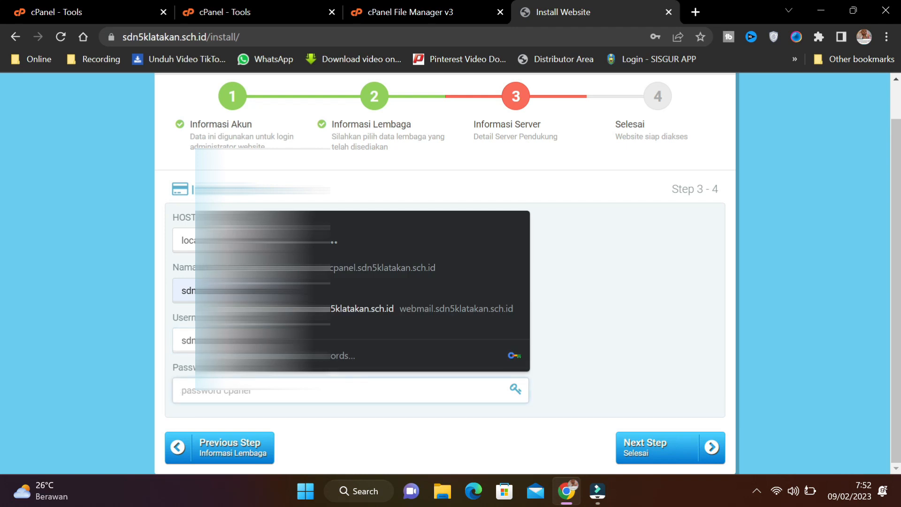
{"action": "left_click", "coordinate": [366, 267]}
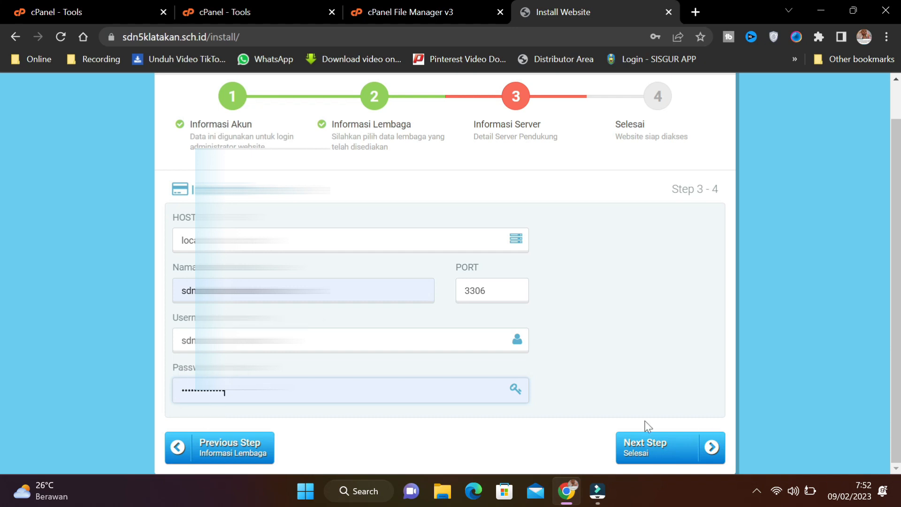
{"action": "left_click", "coordinate": [674, 447]}
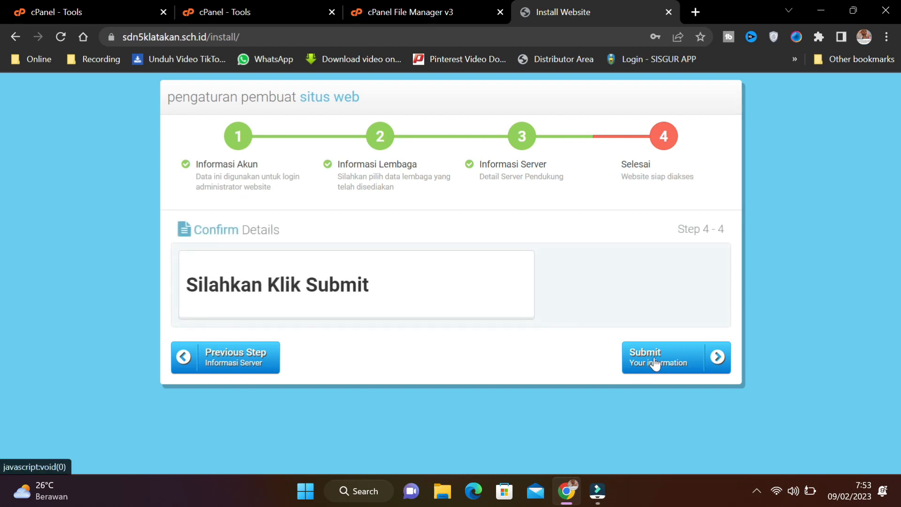
Submit the installation details and open the installed SD NEGERI V KLATAKAN website.
{"action": "left_click", "coordinate": [655, 362]}
{"action": "left_click", "coordinate": [574, 117]}
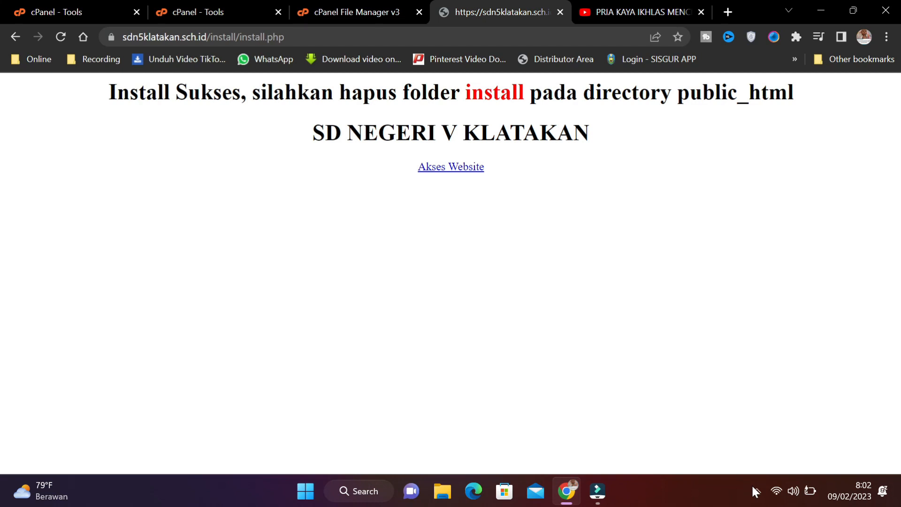
{"action": "left_click", "coordinate": [755, 490]}
{"action": "left_click", "coordinate": [466, 177]}
Move the install folder from public_html to the trash in cPanel File Manager, and look through the school website's home page.
{"action": "key", "text": "ctrl+shift+Tab"}
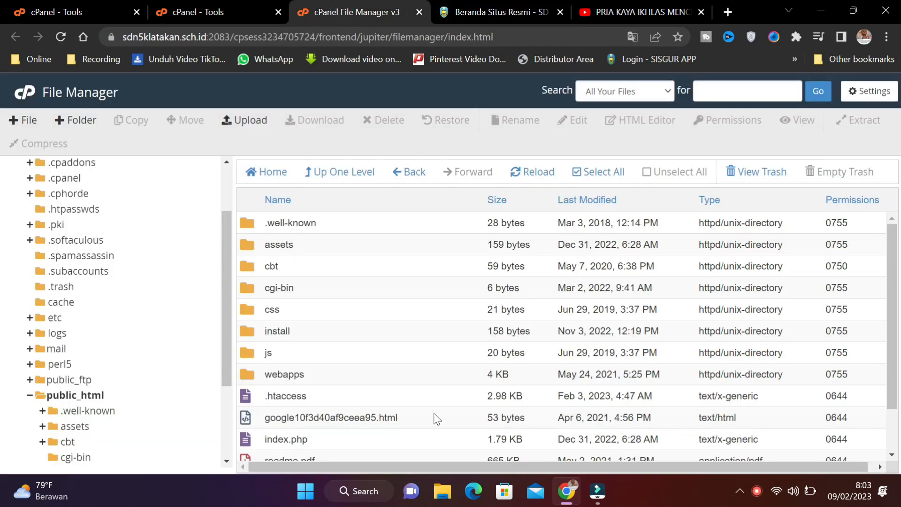
{"action": "left_click", "coordinate": [254, 331]}
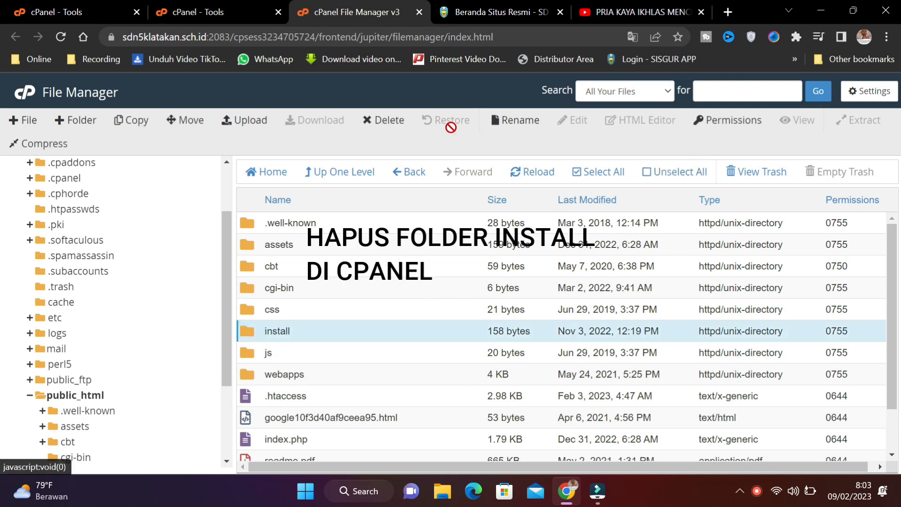
{"action": "left_click", "coordinate": [391, 123]}
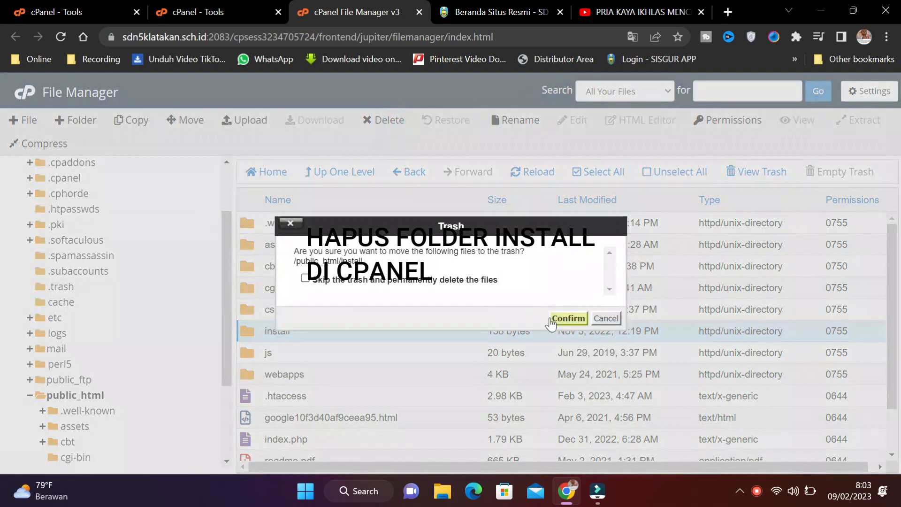
{"action": "left_click", "coordinate": [568, 318]}
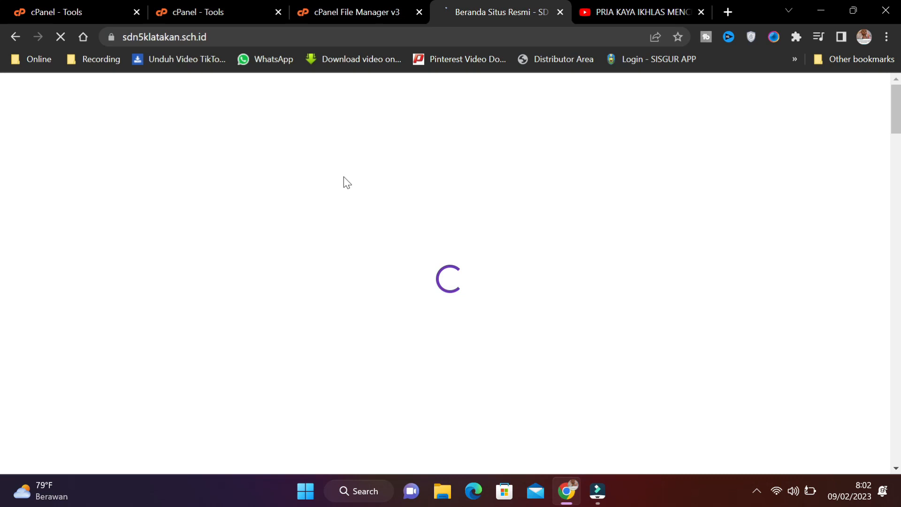
{"action": "scroll", "coordinate": [494, 209], "scroll_direction": "down", "scroll_amount": 15}
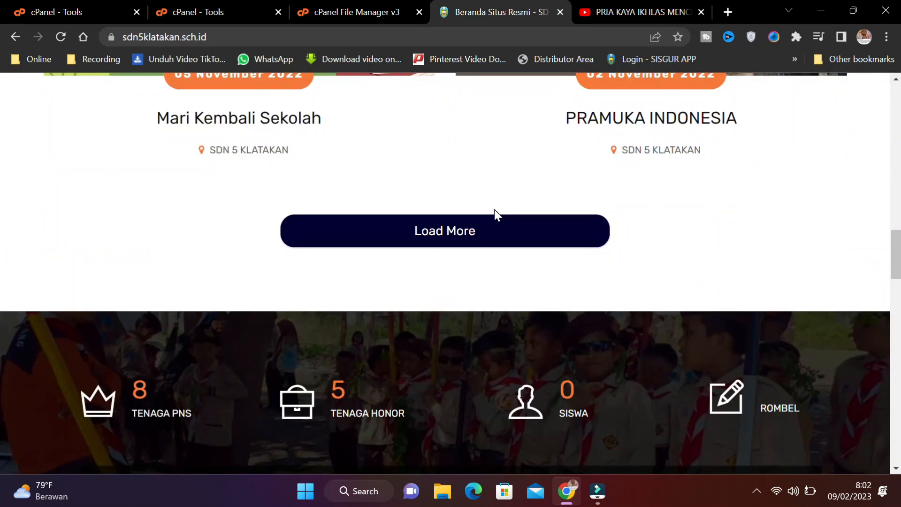